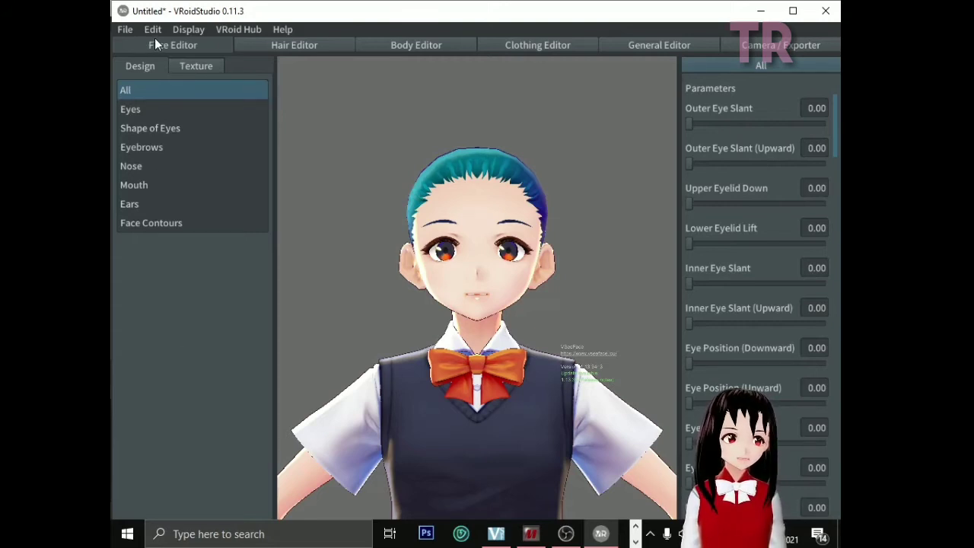
# Open the editable layer of the Irises texture in the face texture editor.
pyautogui.click(199, 65)
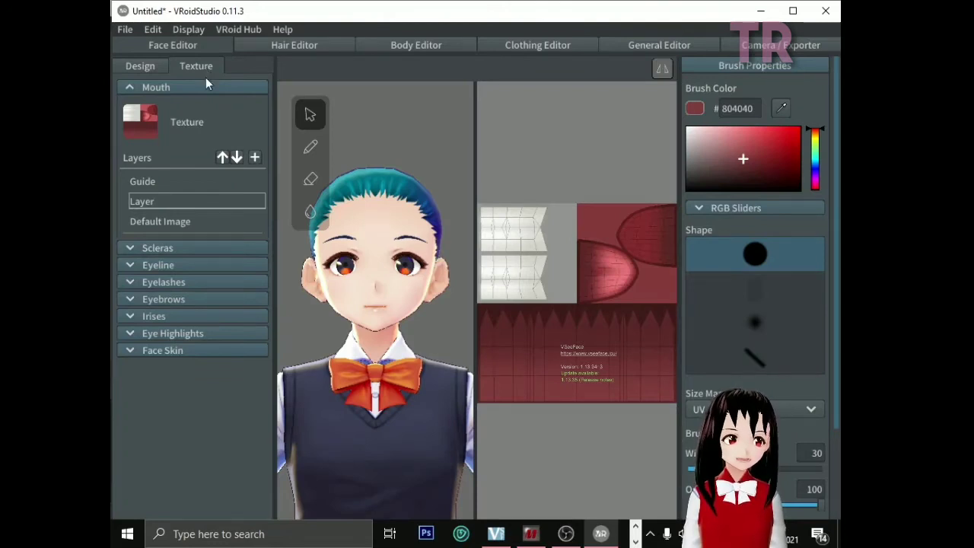
pyautogui.click(131, 316)
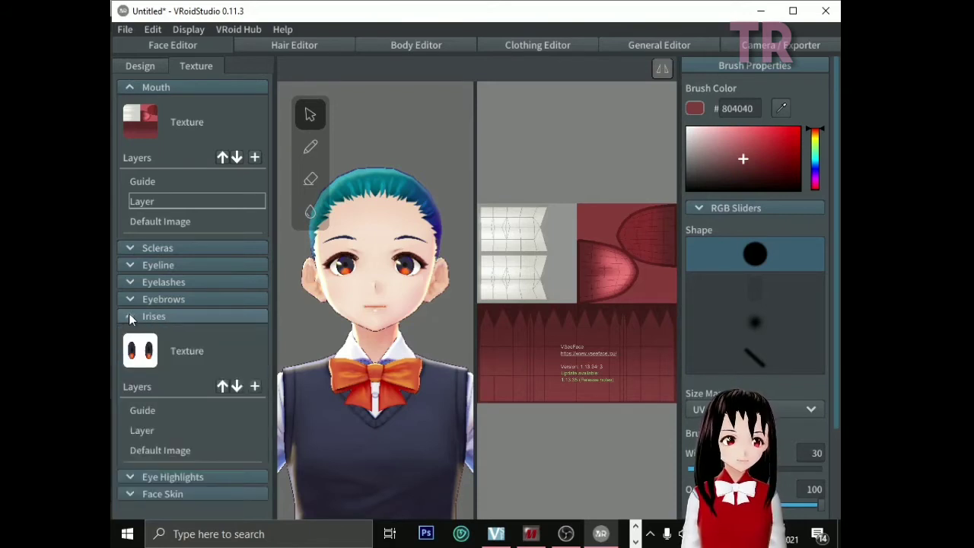
pyautogui.click(153, 431)
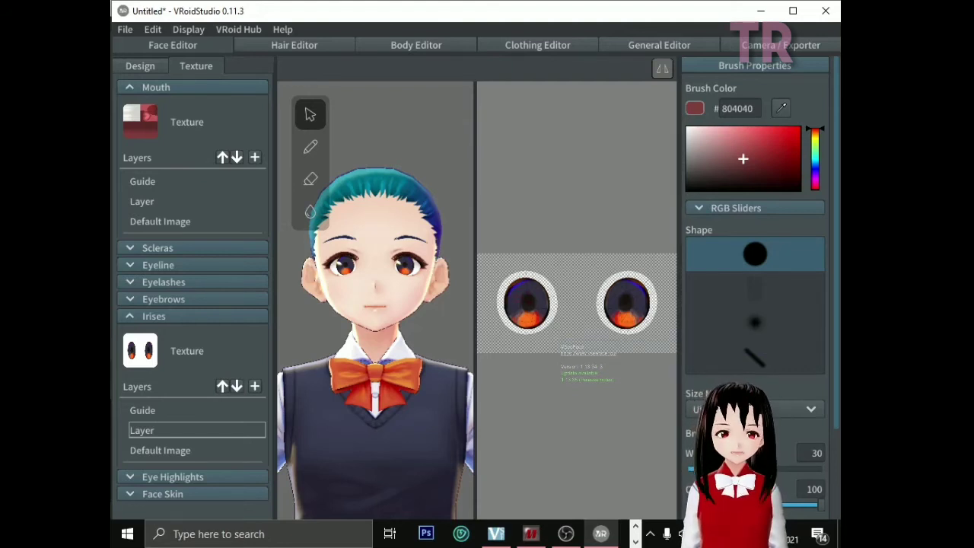
pyautogui.scroll(5, 563, 322)
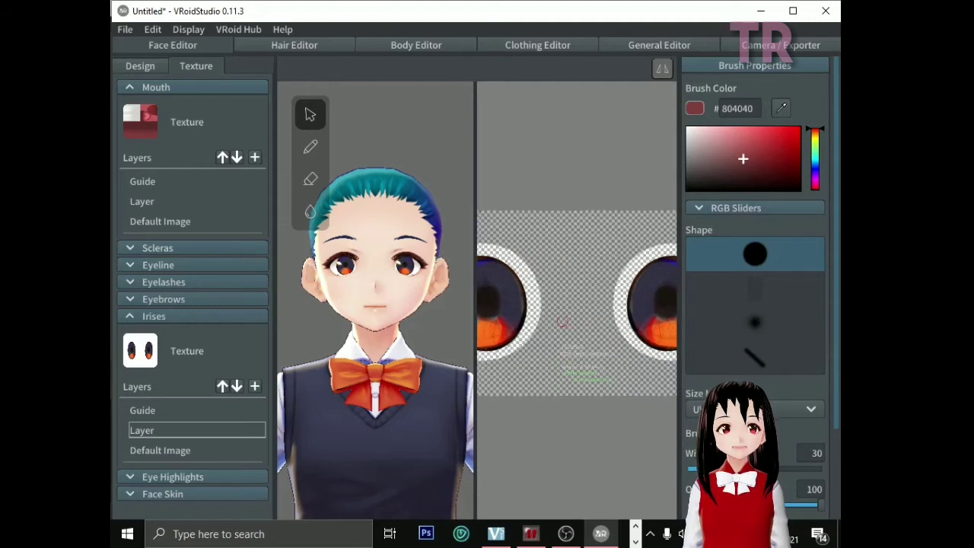
pyautogui.scroll(-5, 563, 322)
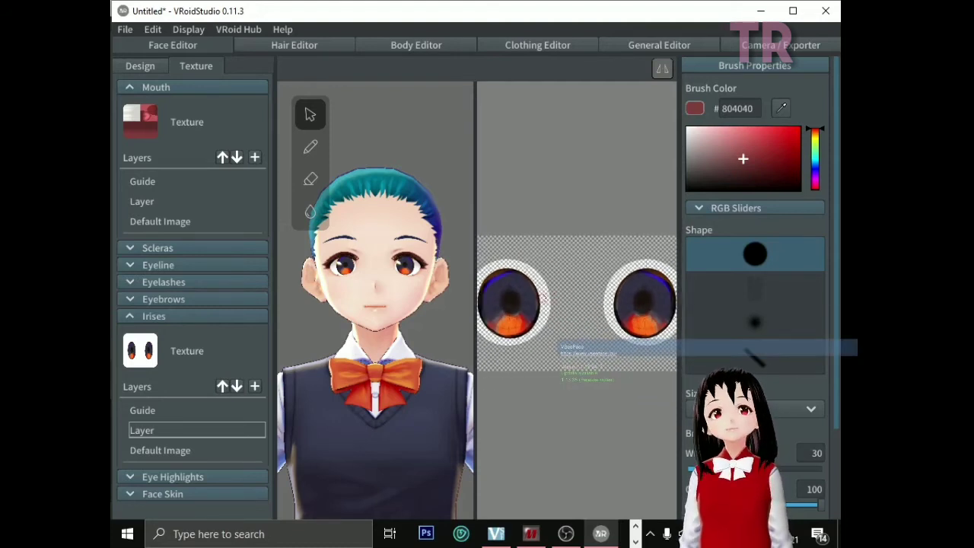
pyautogui.scroll(-1, 544, 297)
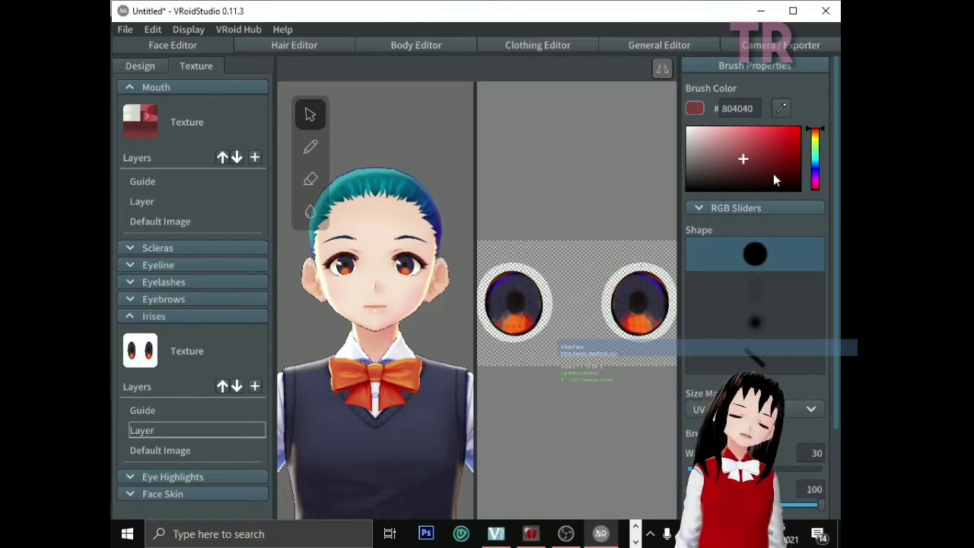
# Set the brush color to dark magenta 980485 for painting the iris texture.
pyautogui.click(818, 184)
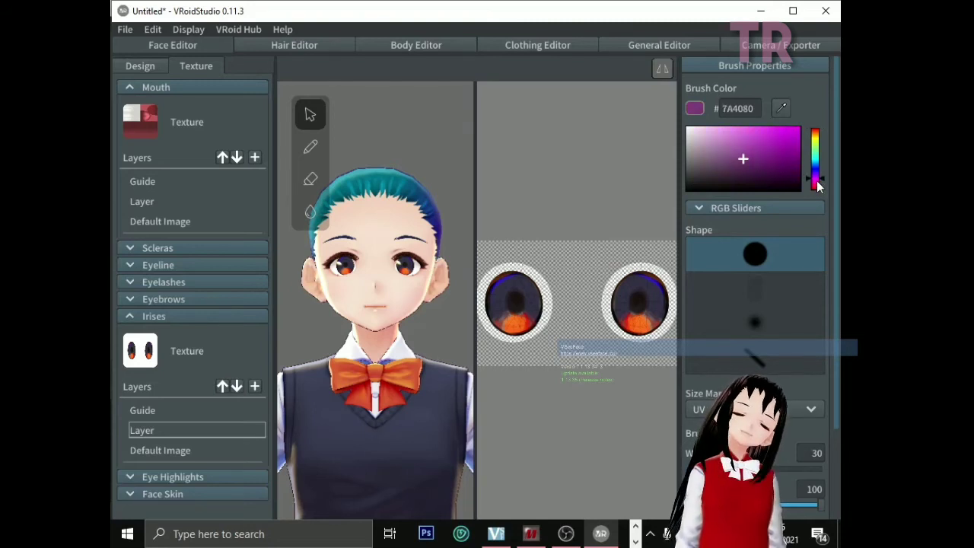
pyautogui.moveTo(818, 185); pyautogui.dragTo(821, 184)
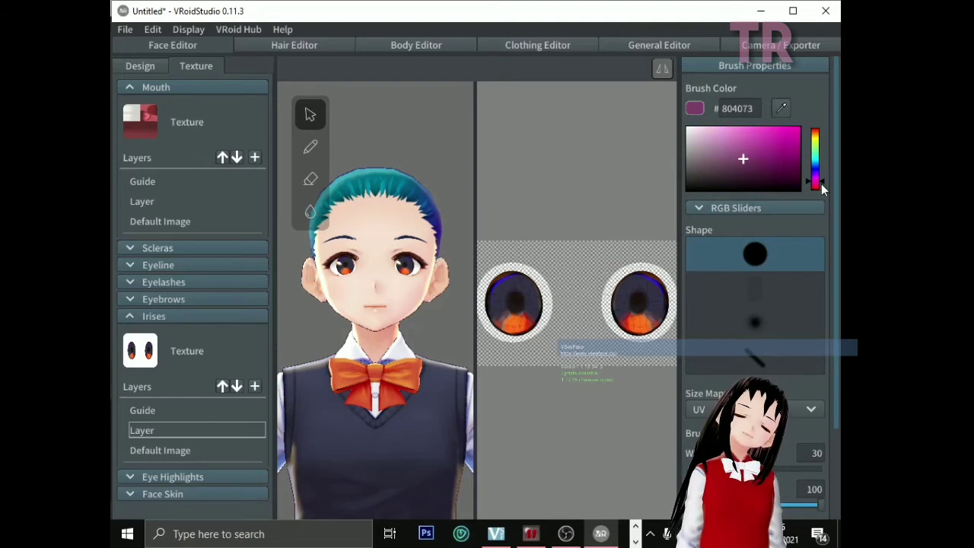
pyautogui.click(788, 134)
pyautogui.moveTo(782, 144)
pyautogui.mouseDown()
pyautogui.moveTo(786, 160)
pyautogui.moveTo(792, 152)
pyautogui.mouseUp()
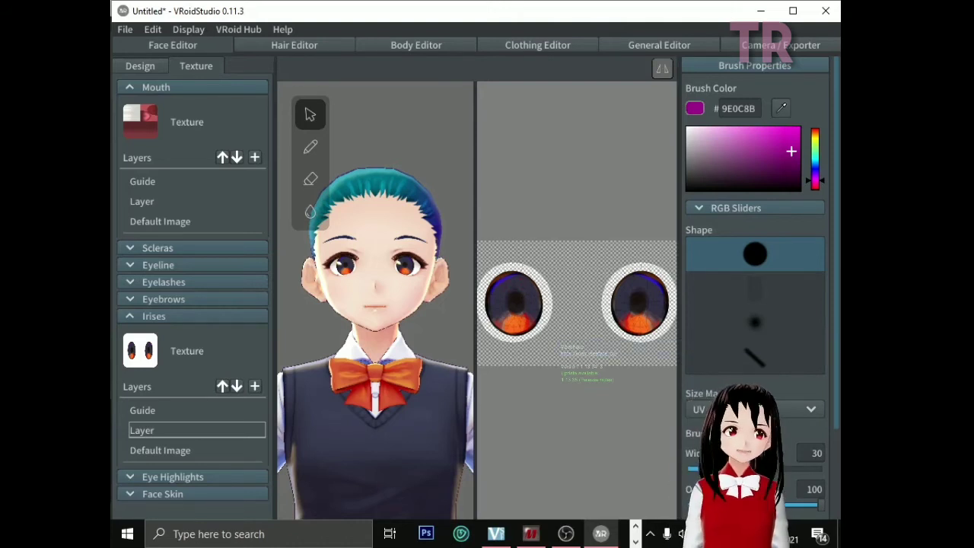
pyautogui.scroll(3, 577, 303)
pyautogui.scroll(-1, 577, 303)
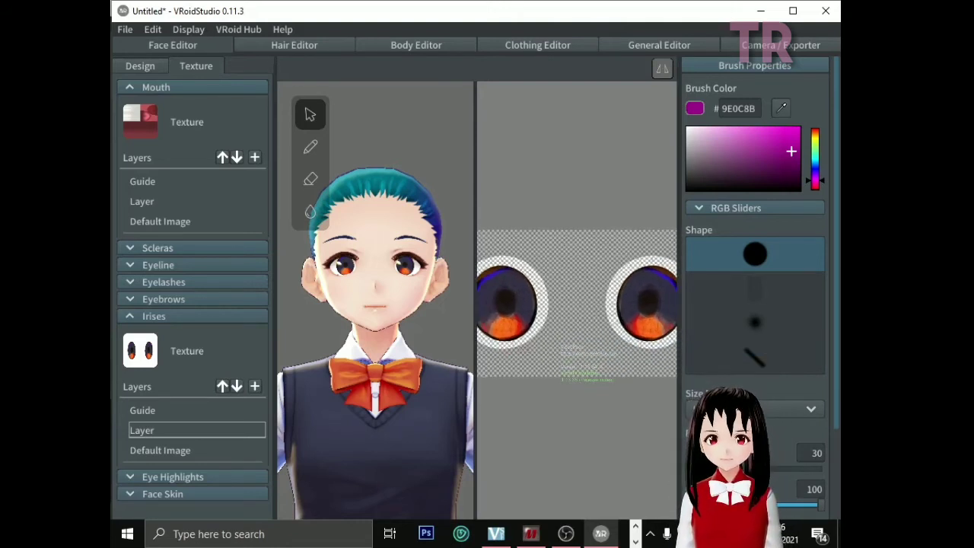
pyautogui.scroll(-1, 577, 303)
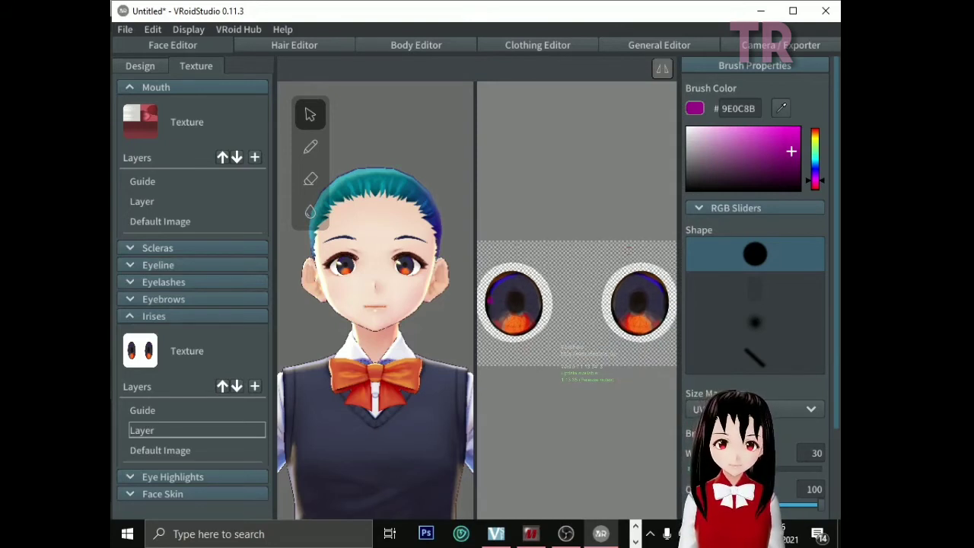
pyautogui.click(793, 160)
pyautogui.moveTo(792, 160); pyautogui.dragTo(798, 155)
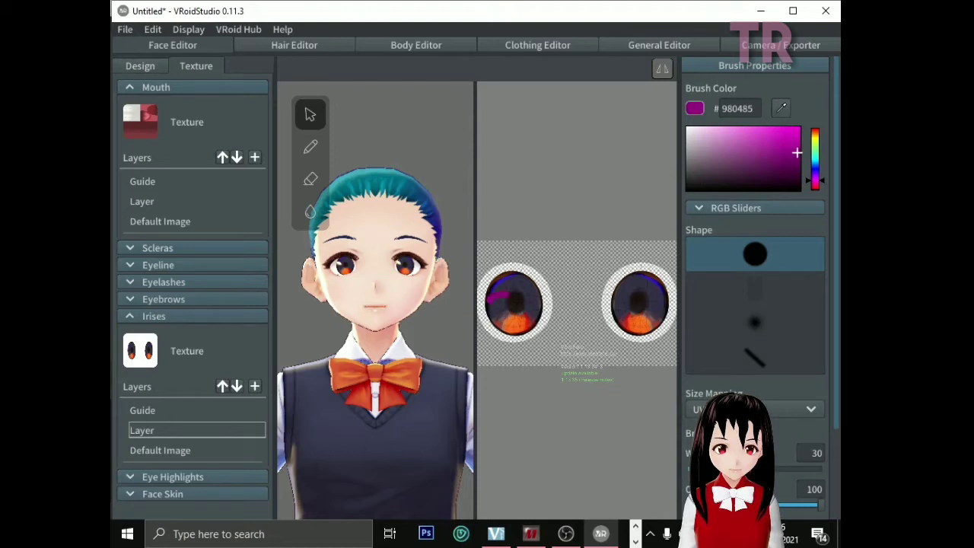
# Paint the upper half of the left iris in the texture dark magenta, using the soft round brush at width 73.
pyautogui.moveTo(508, 294); pyautogui.dragTo(525, 295)
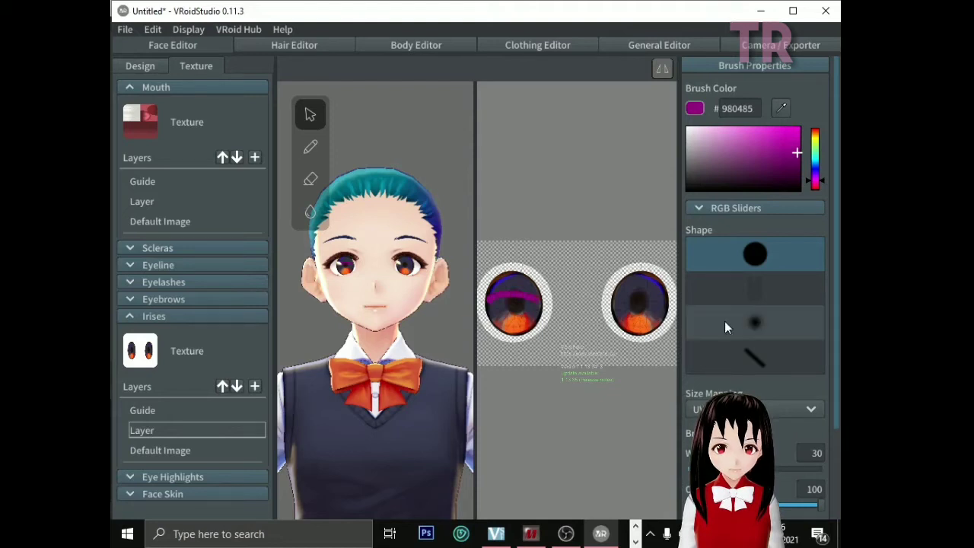
pyautogui.click(754, 327)
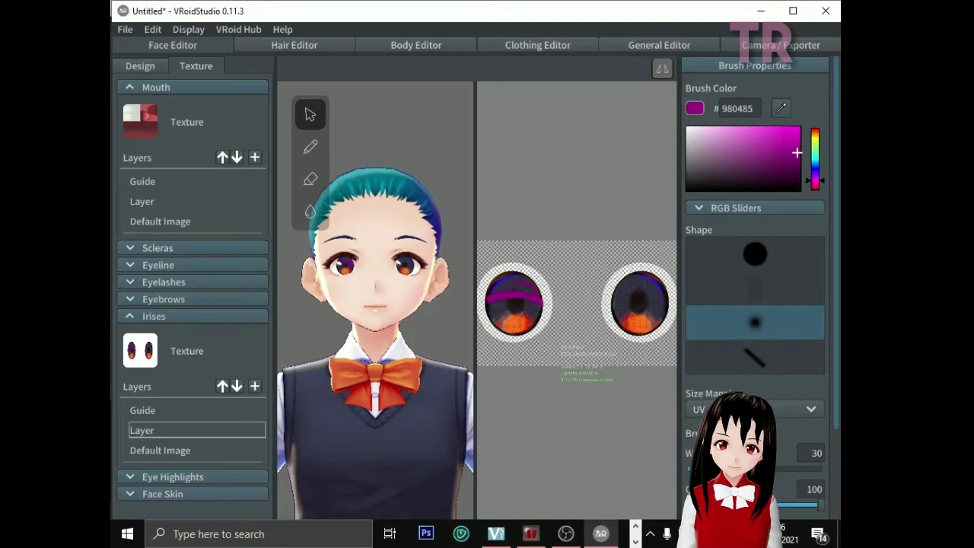
pyautogui.moveTo(697, 469)
pyautogui.mouseDown()
pyautogui.moveTo(721, 468)
pyautogui.moveTo(709, 469)
pyautogui.mouseUp()
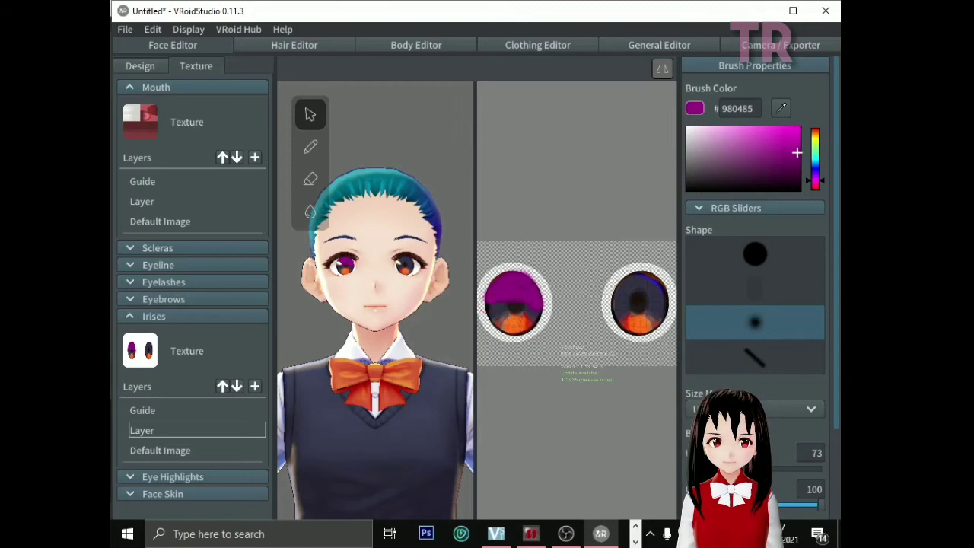
pyautogui.click(163, 29)
pyautogui.click(172, 43)
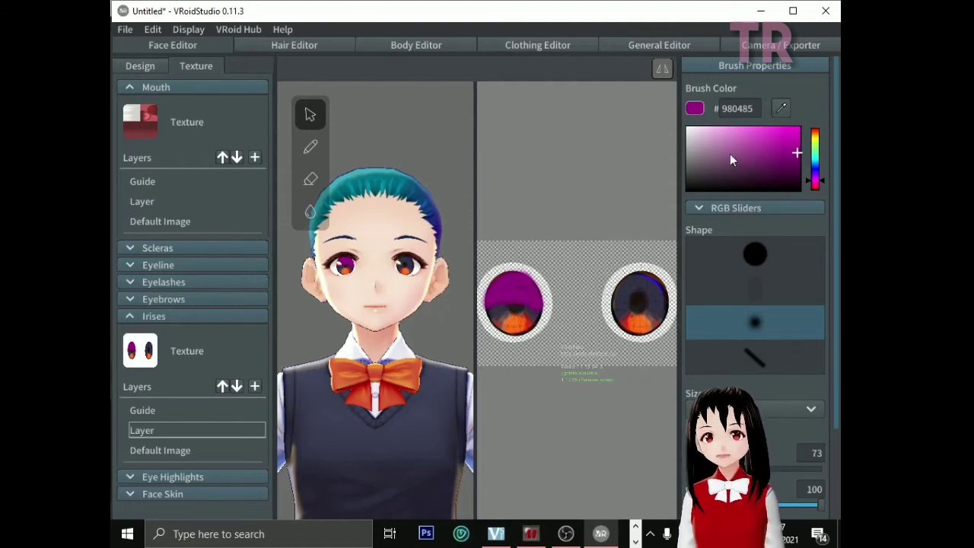
# Set the brush color to B735A6 and paint a lighter magenta band across the middle of the left iris.
pyautogui.click(773, 149)
pyautogui.click(767, 145)
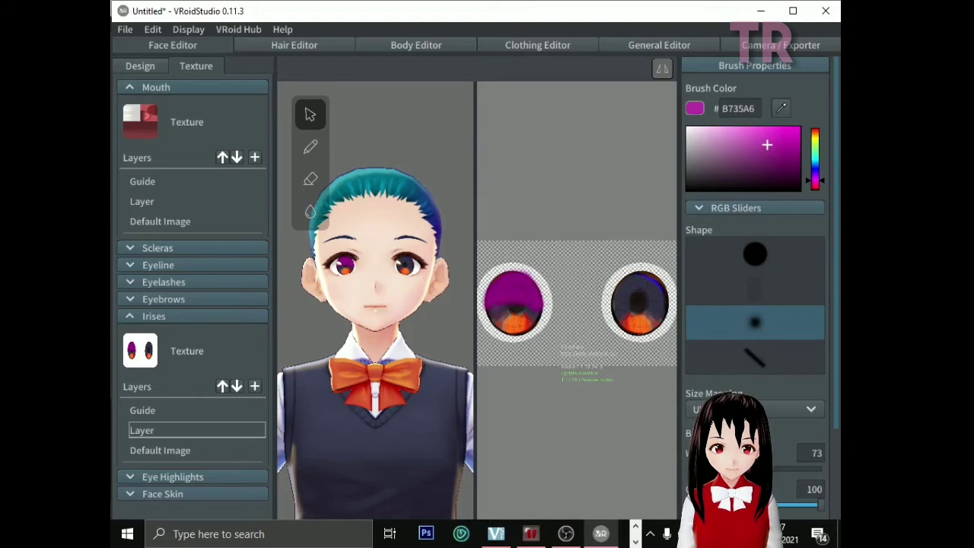
pyautogui.moveTo(498, 306); pyautogui.dragTo(533, 308)
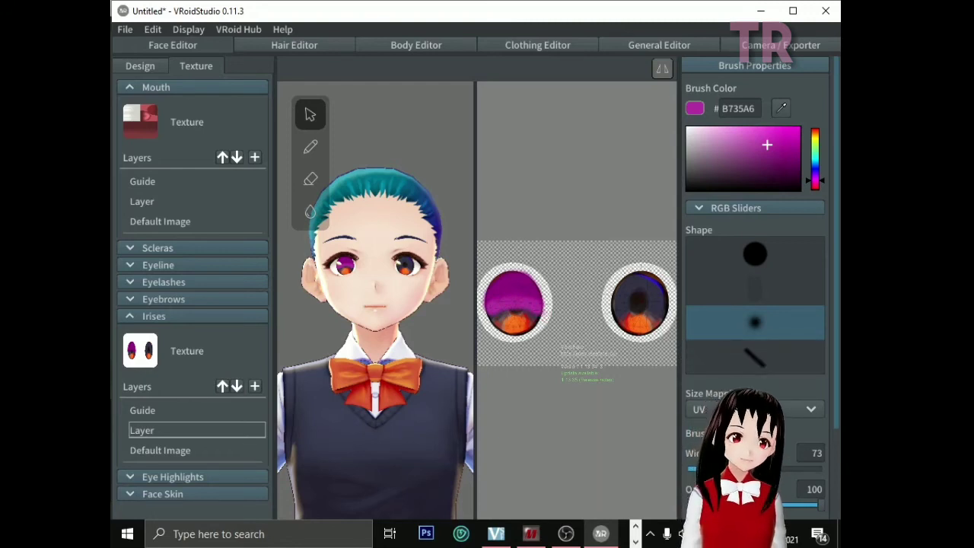
# Paint a pink band across the lower part of the left iris with color C577BB and brush width 46.
pyautogui.click(732, 142)
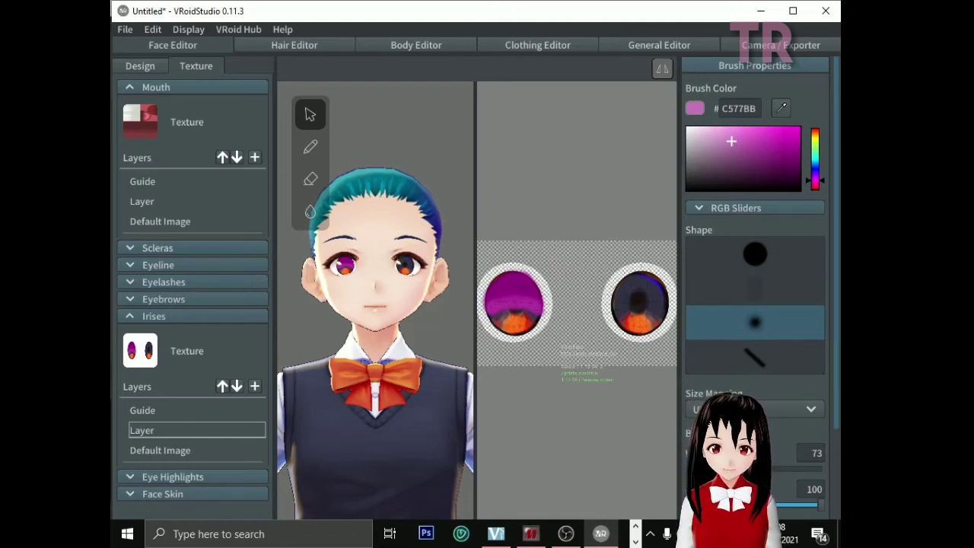
pyautogui.click(717, 469)
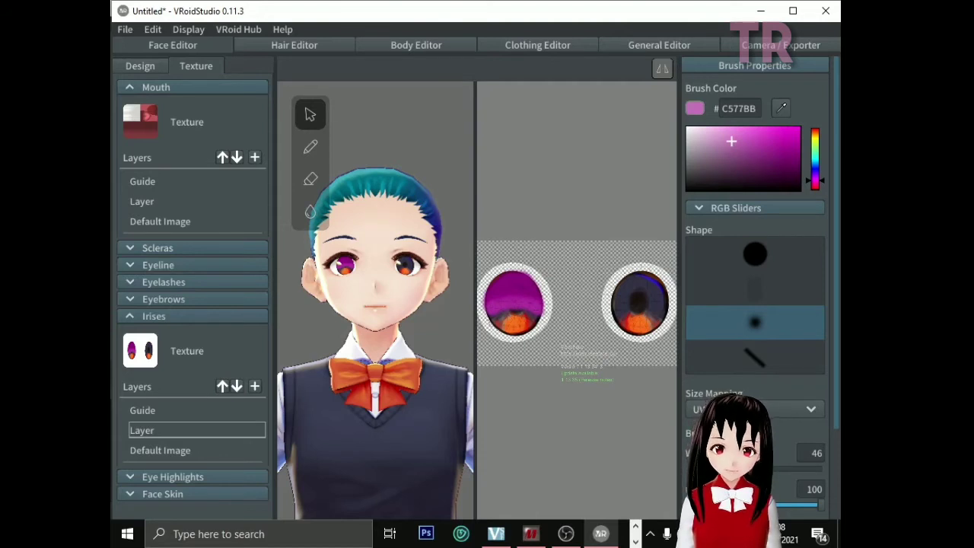
pyautogui.moveTo(491, 320)
pyautogui.mouseDown()
pyautogui.moveTo(538, 318)
pyautogui.moveTo(489, 315)
pyautogui.moveTo(513, 309)
pyautogui.moveTo(538, 317)
pyautogui.mouseUp()
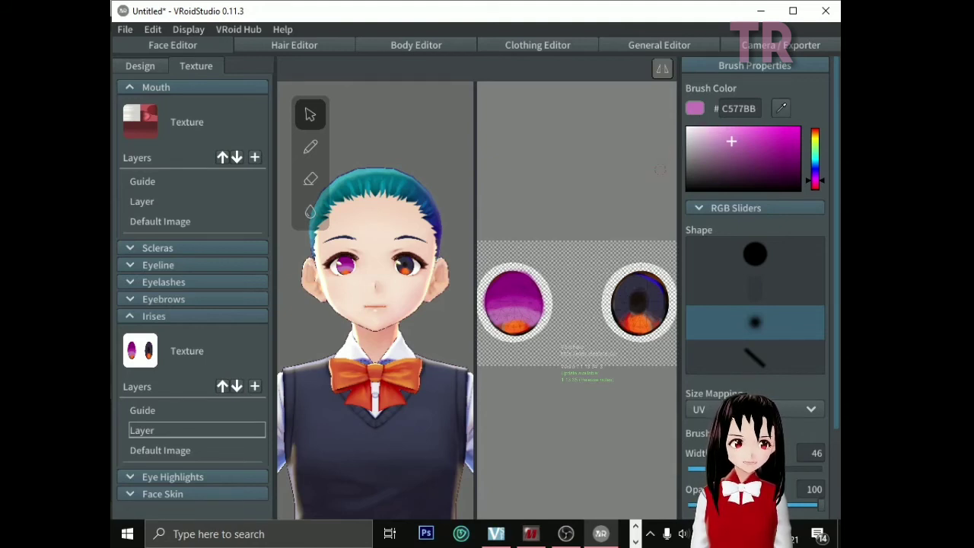
# Choose a very pale pink brush color and paint over the remaining orange area at the bottom of the left iris.
pyautogui.click(697, 135)
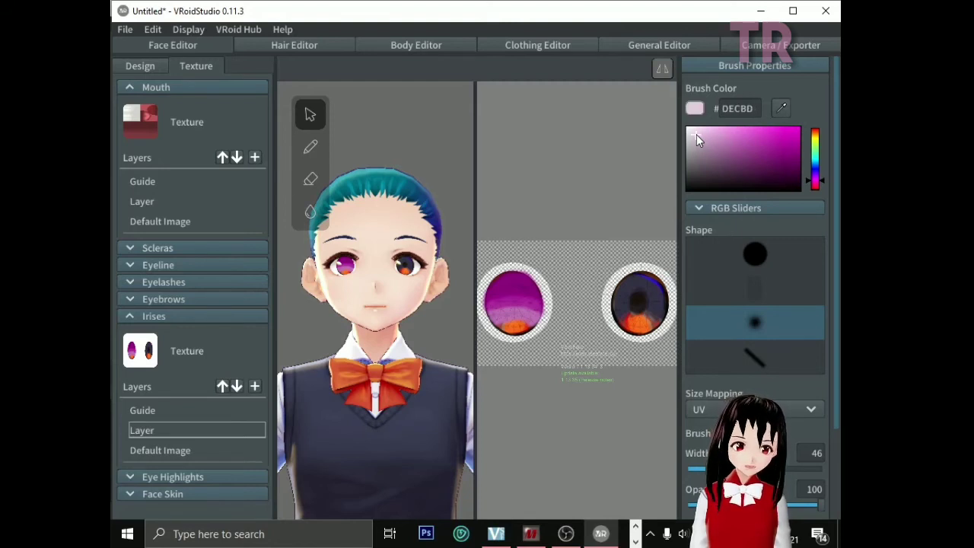
pyautogui.click(704, 134)
pyautogui.click(698, 135)
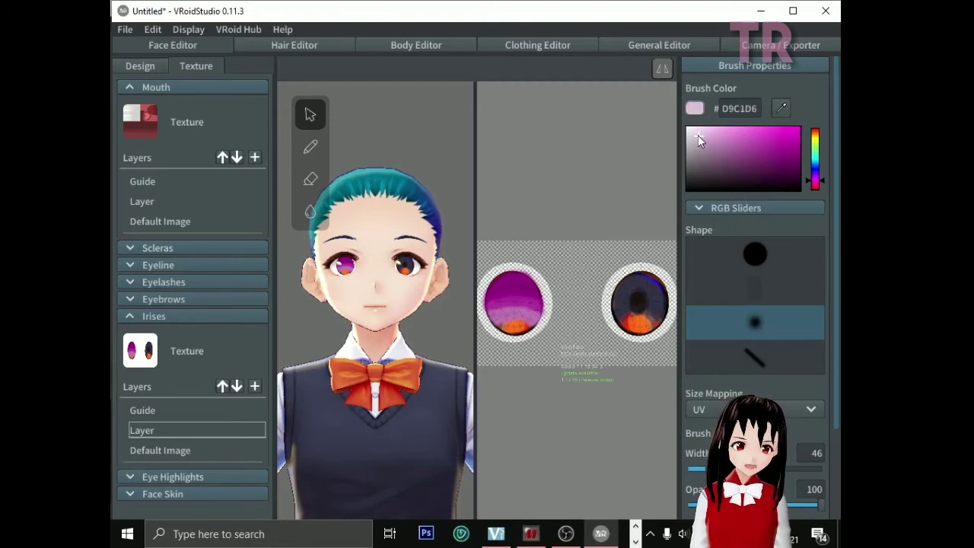
pyautogui.click(696, 134)
pyautogui.scroll(2, 579, 289)
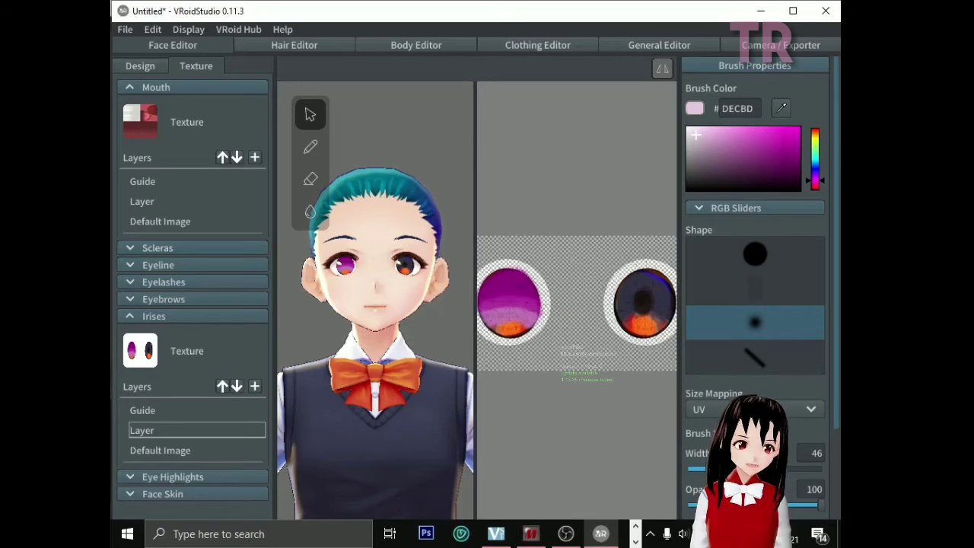
pyautogui.scroll(1, 461, 357)
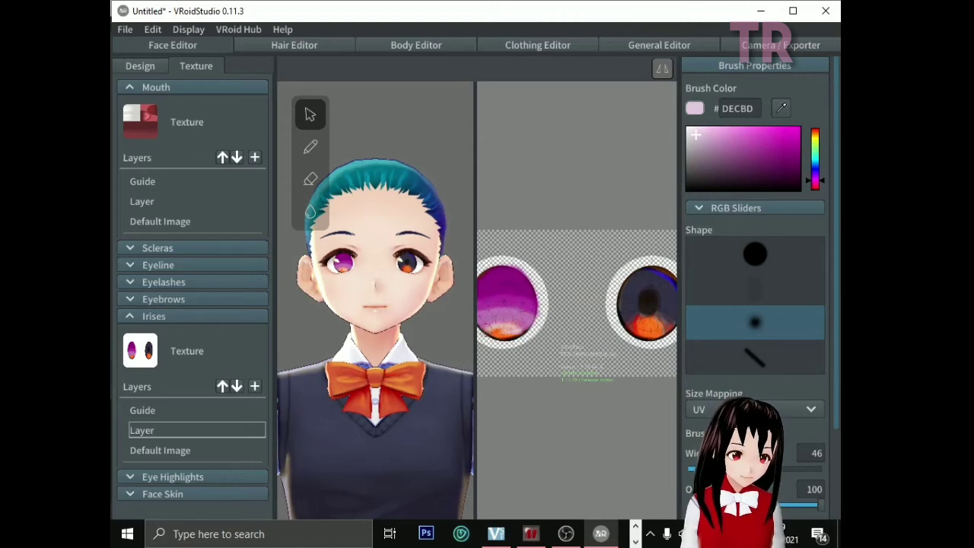
pyautogui.moveTo(481, 333)
pyautogui.mouseDown()
pyautogui.moveTo(517, 327)
pyautogui.moveTo(496, 331)
pyautogui.moveTo(507, 332)
pyautogui.mouseUp()
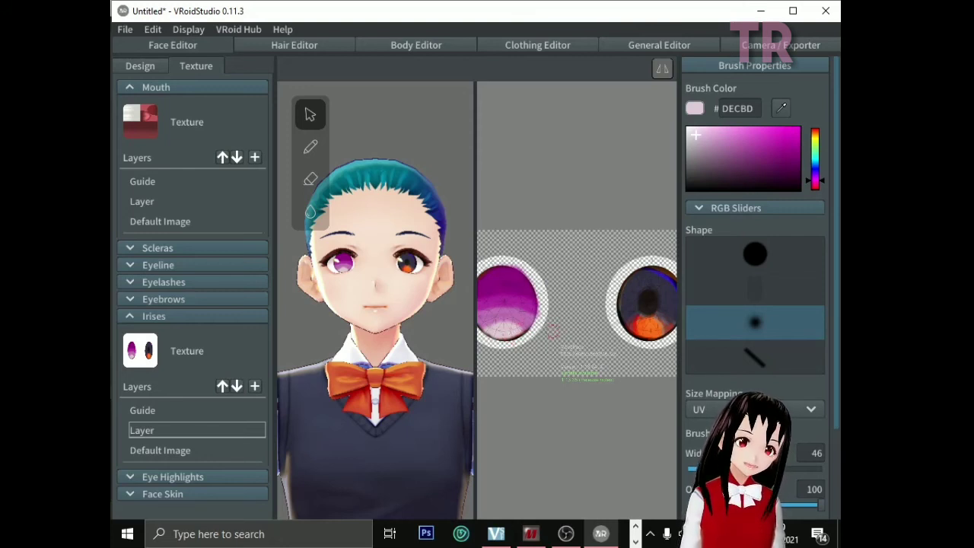
# Paint a black pupil in the center of the left iris with the hard round brush, color 000000, enlarging it with width 71.
pyautogui.click(782, 257)
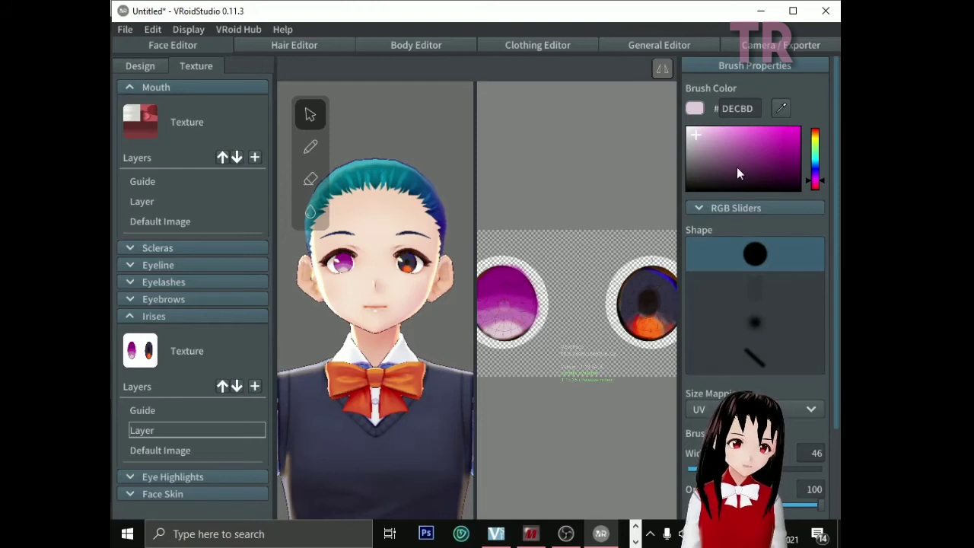
pyautogui.moveTo(739, 167); pyautogui.dragTo(806, 196)
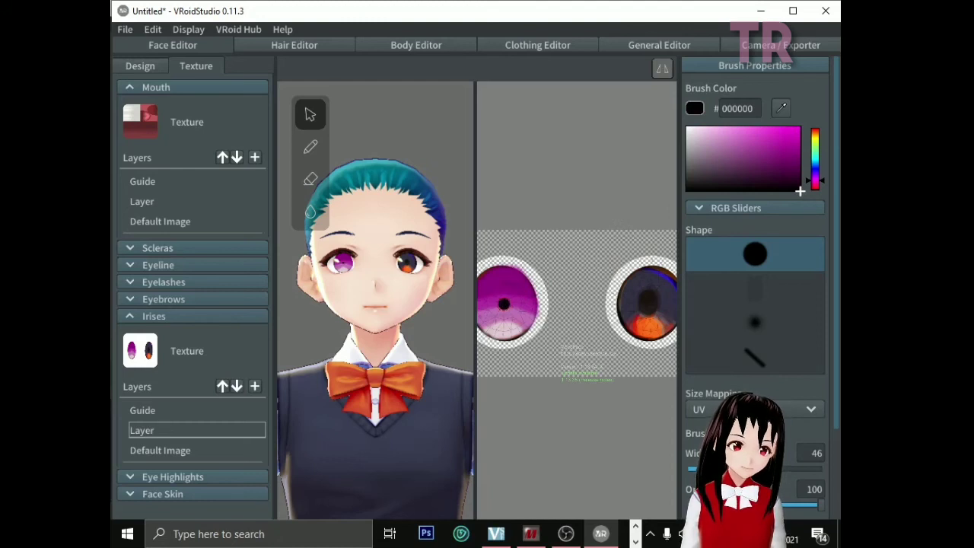
pyautogui.moveTo(504, 304); pyautogui.dragTo(502, 305)
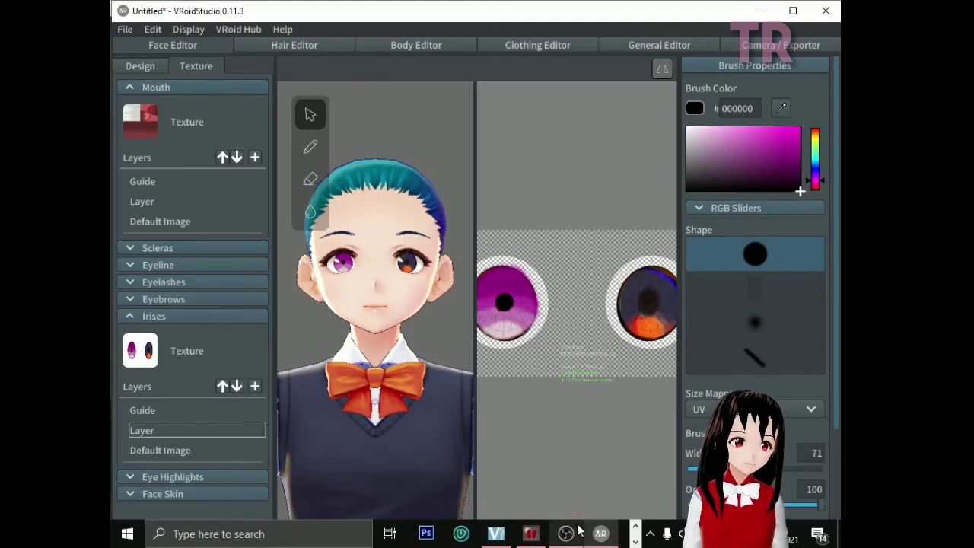
pyautogui.moveTo(578, 530)
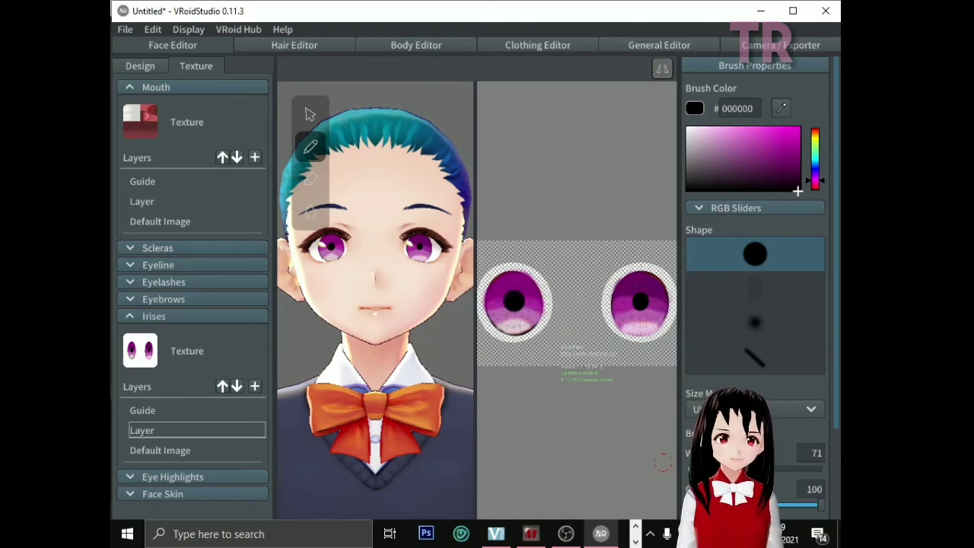
# Add a white FFFFFF highlight dot to the upper right of the right iris with brush width 44.
pyautogui.moveTo(701, 133); pyautogui.dragTo(677, 122)
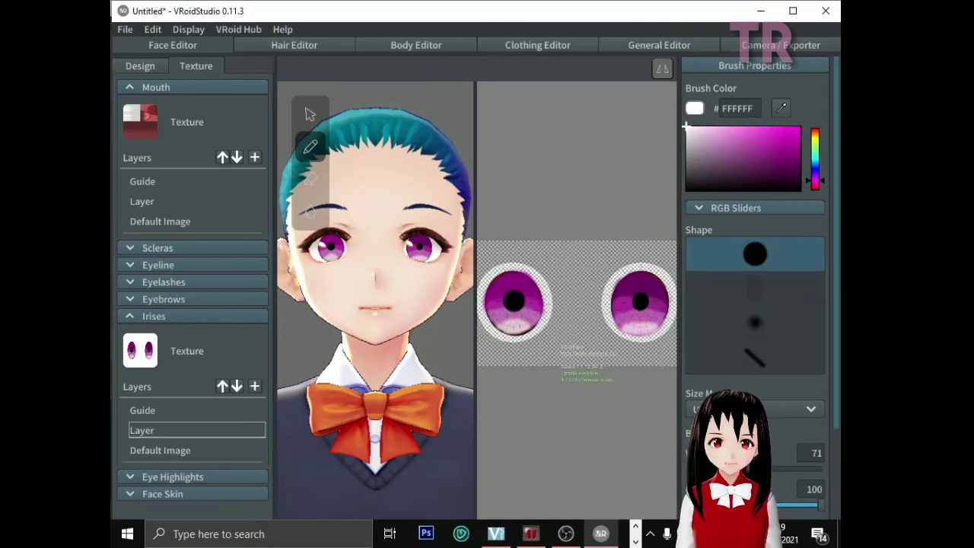
pyautogui.moveTo(727, 468); pyautogui.dragTo(710, 469)
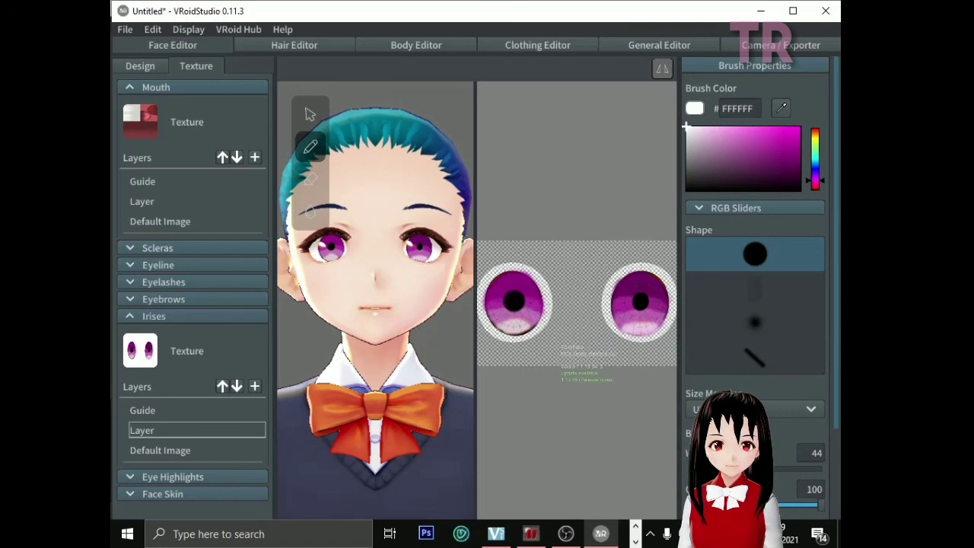
pyautogui.click(653, 284)
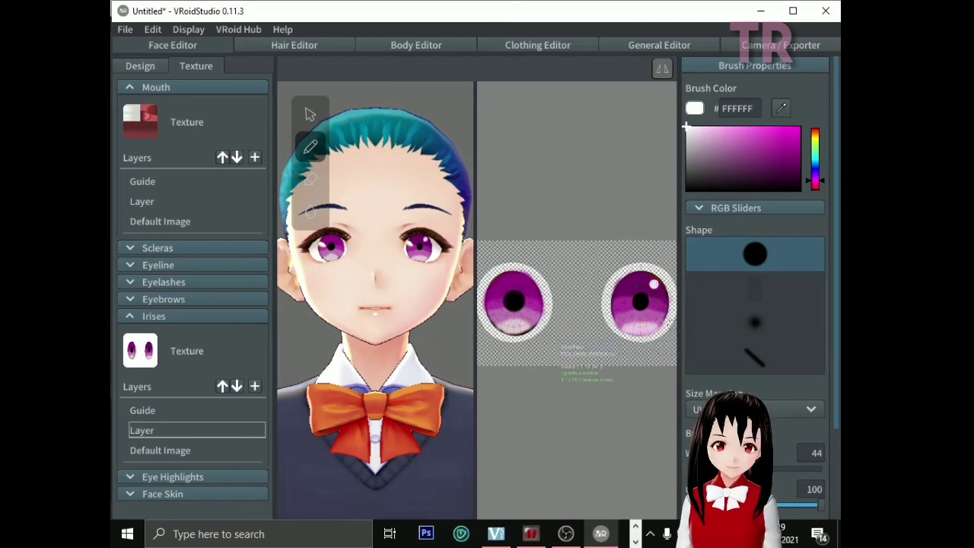
# Reduce the brush width to about 33 and add a matching white highlight dot to the upper right of the left iris.
pyautogui.moveTo(742, 469); pyautogui.dragTo(711, 469)
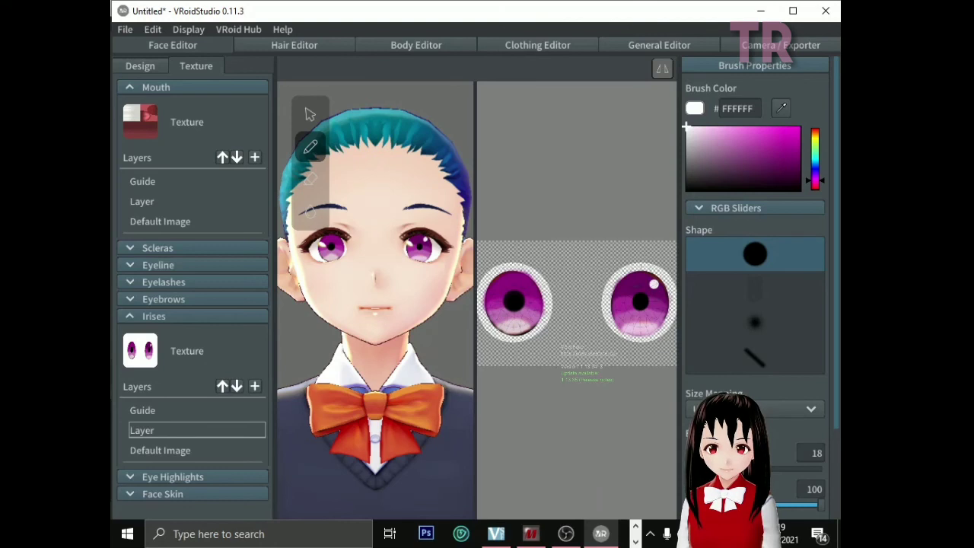
pyautogui.moveTo(711, 469); pyautogui.dragTo(720, 469)
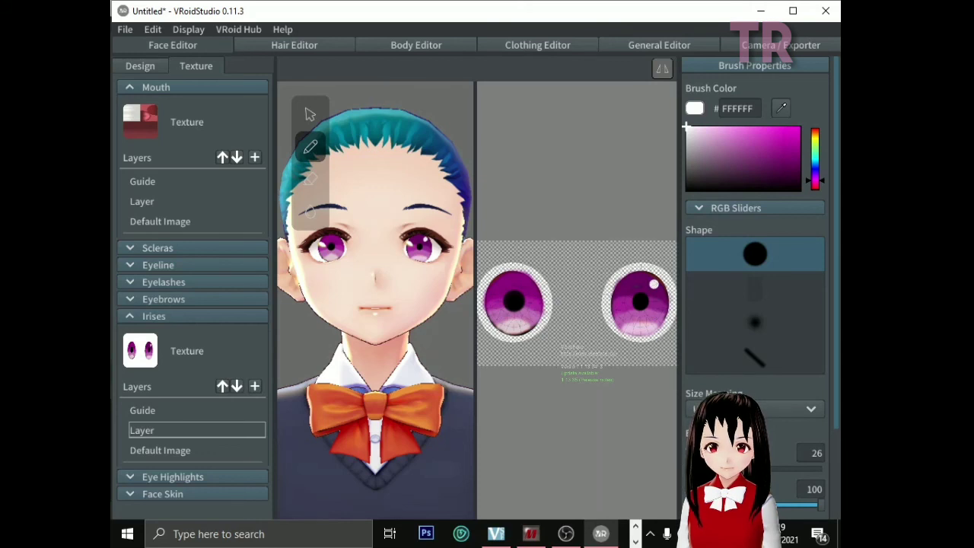
pyautogui.moveTo(720, 469); pyautogui.dragTo(724, 469)
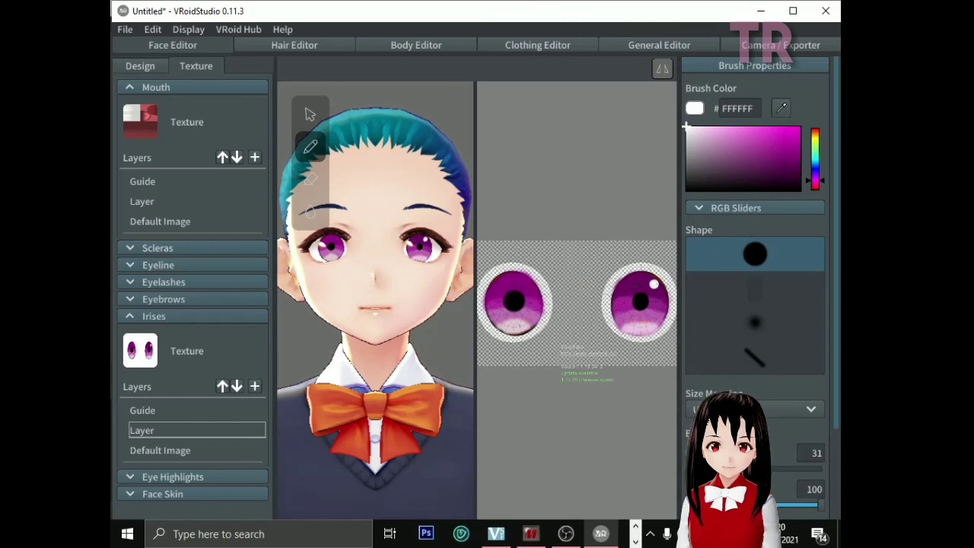
pyautogui.click(528, 284)
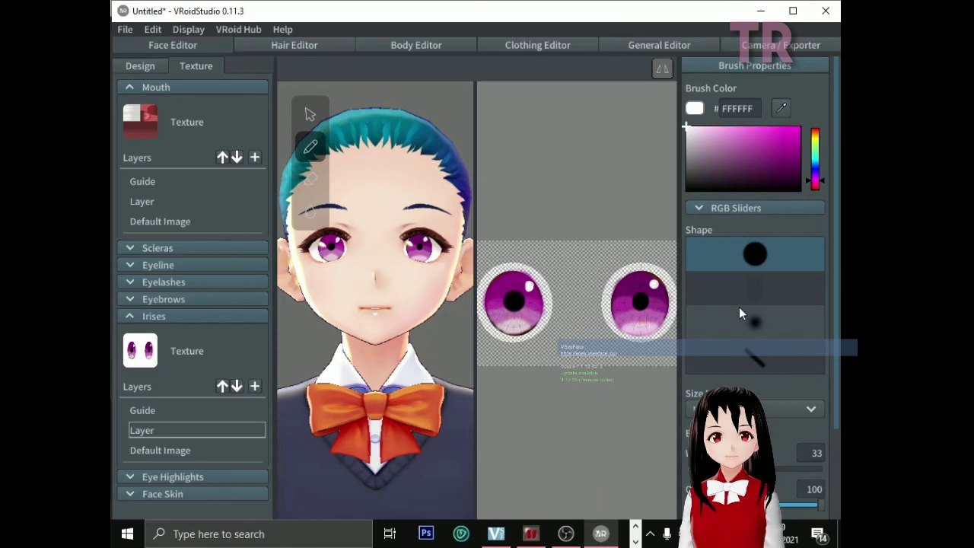
# Set the brush width to 10.
pyautogui.moveTo(731, 469); pyautogui.dragTo(700, 469)
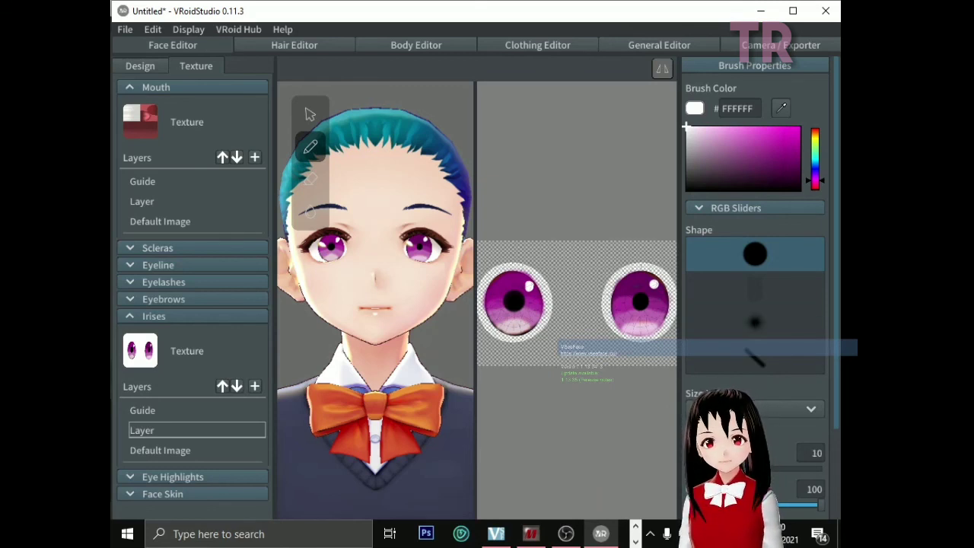